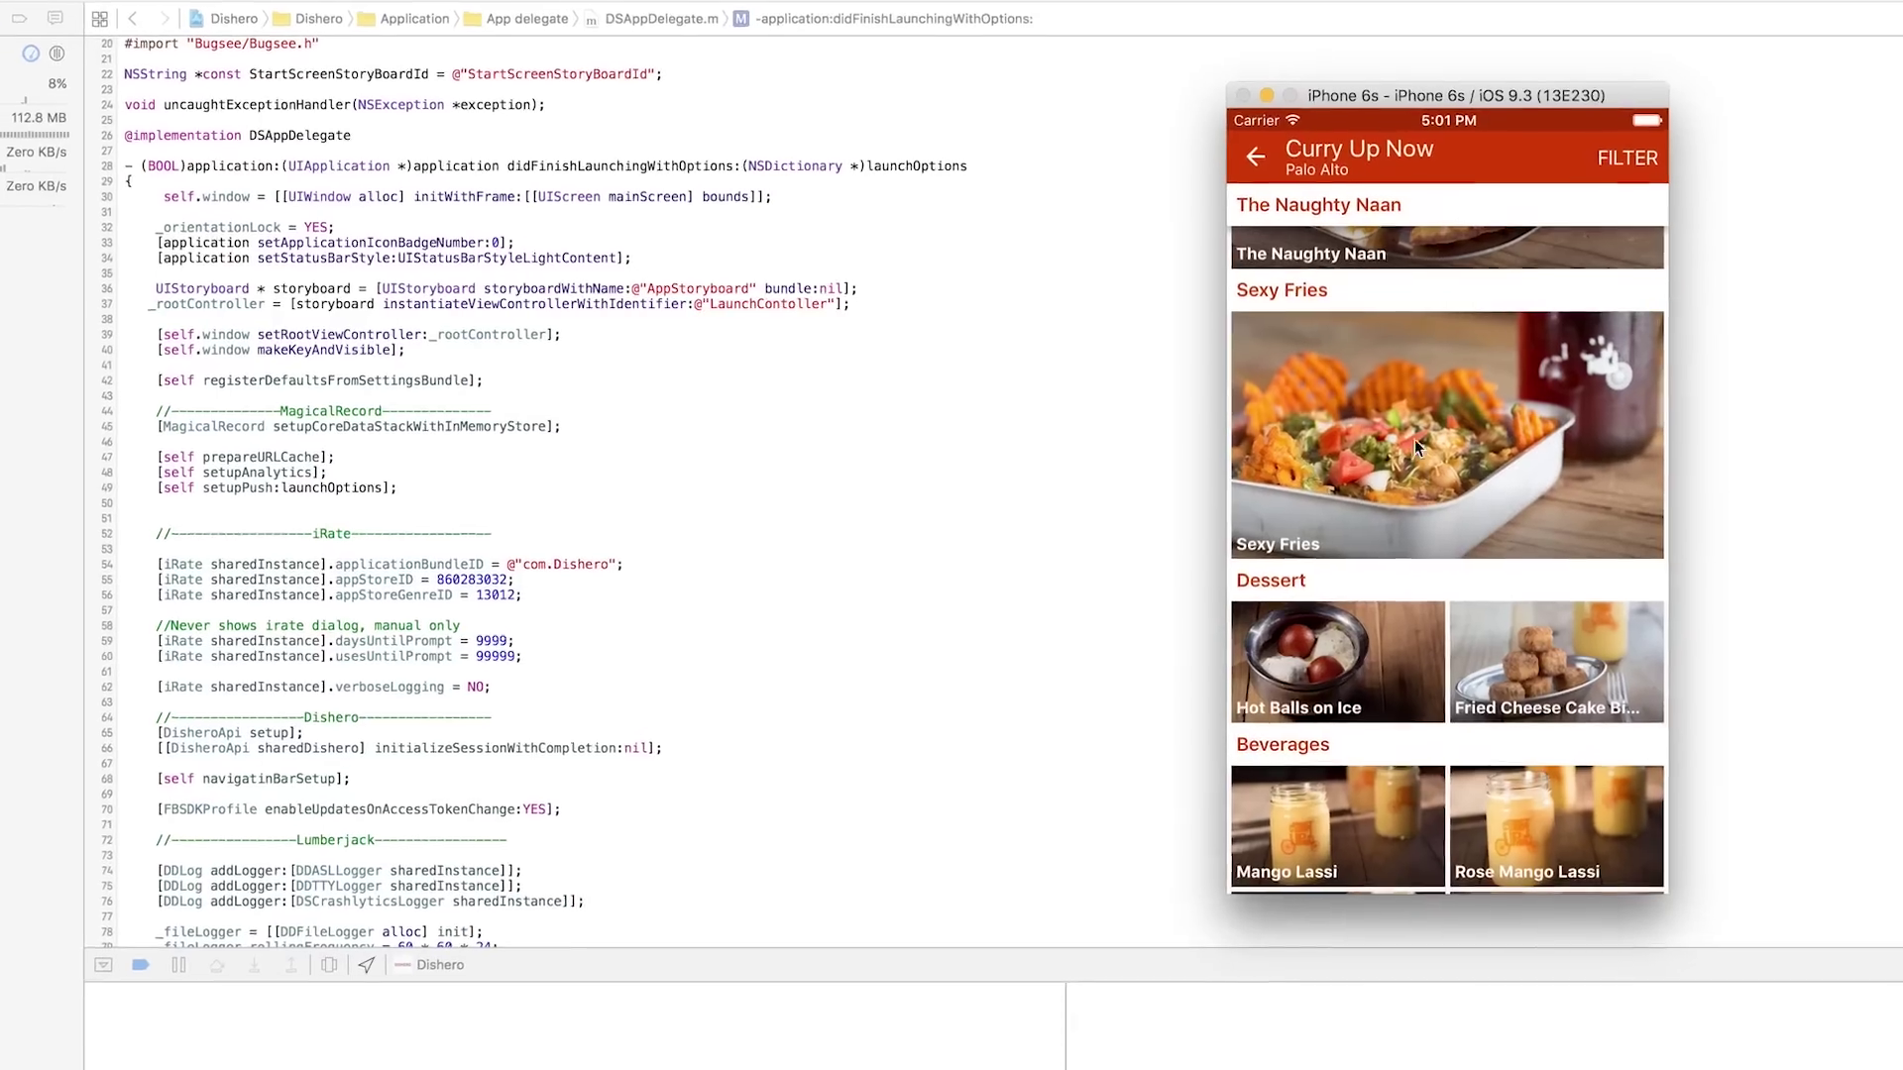
Visit Sexy Fries, return to Curry Up Now, and open the Hot Balls on Ice dessert.
click(1404, 440)
click(1205, 130)
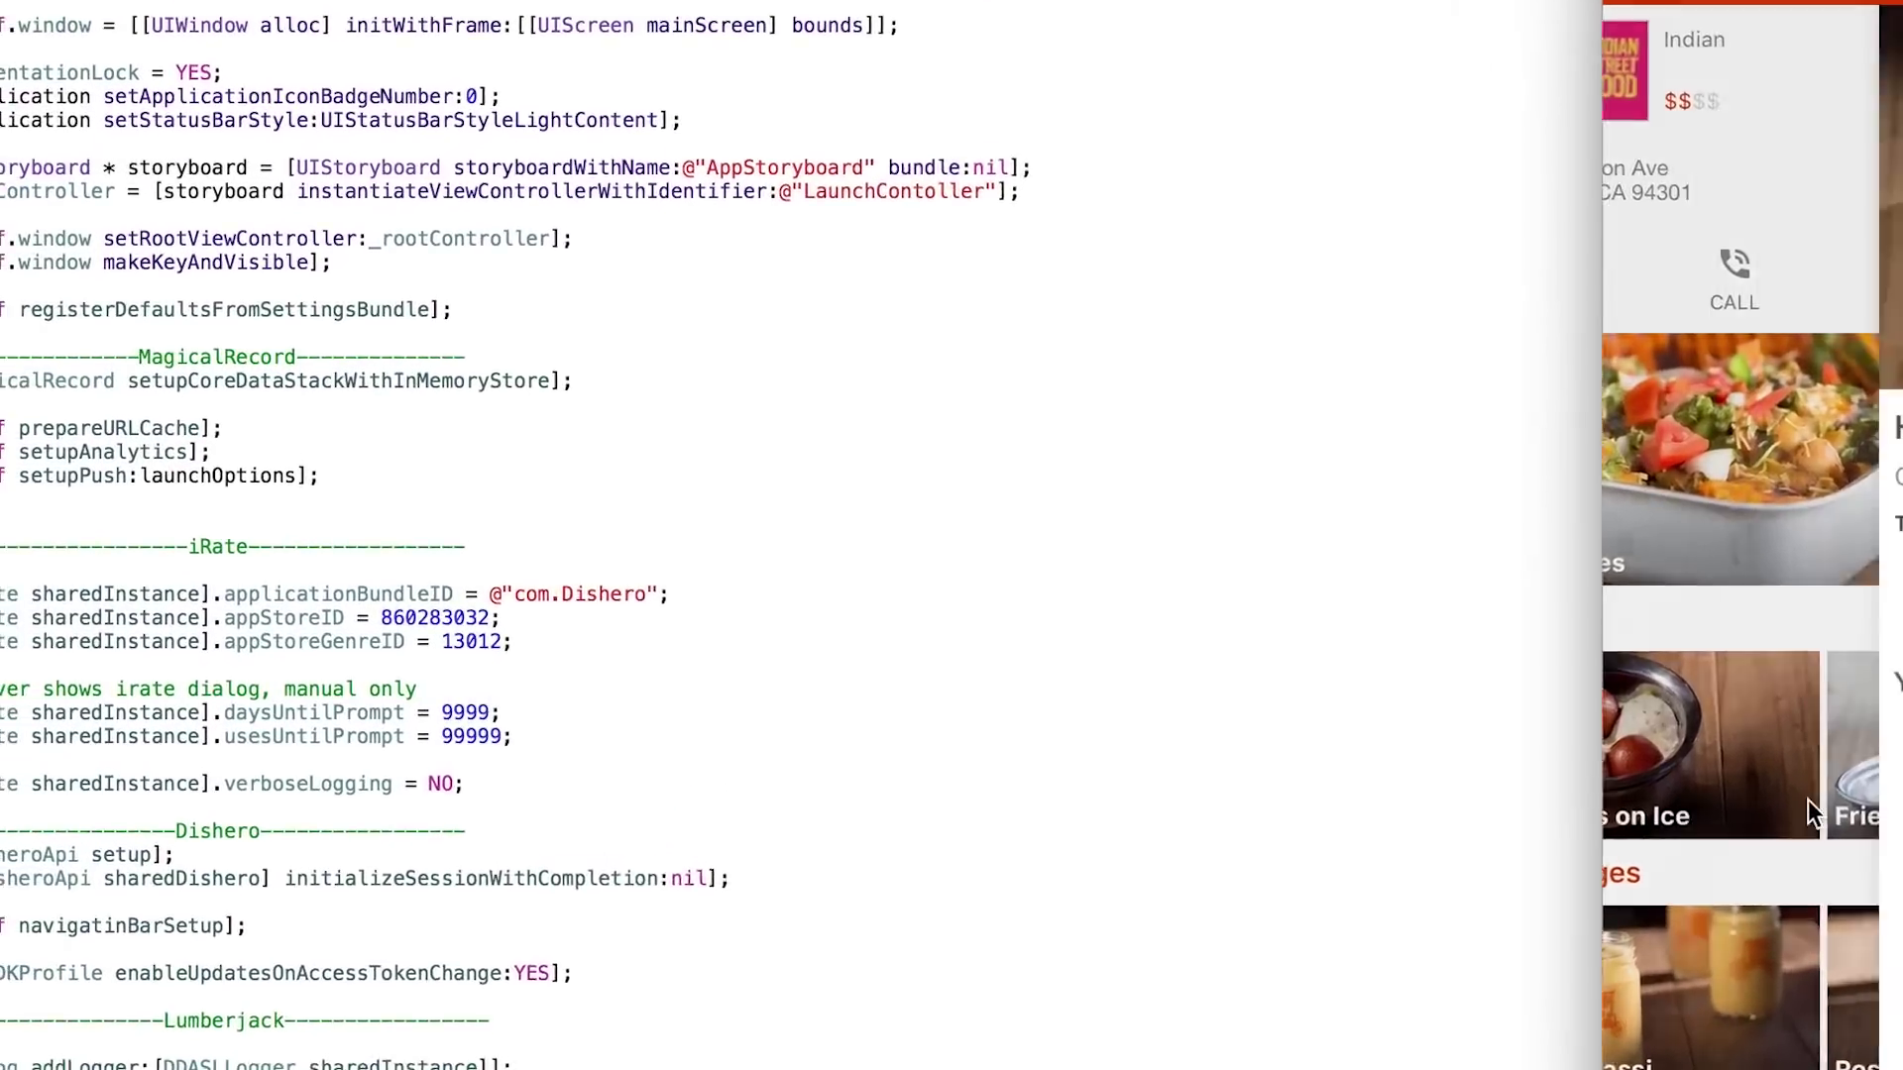
click(1629, 796)
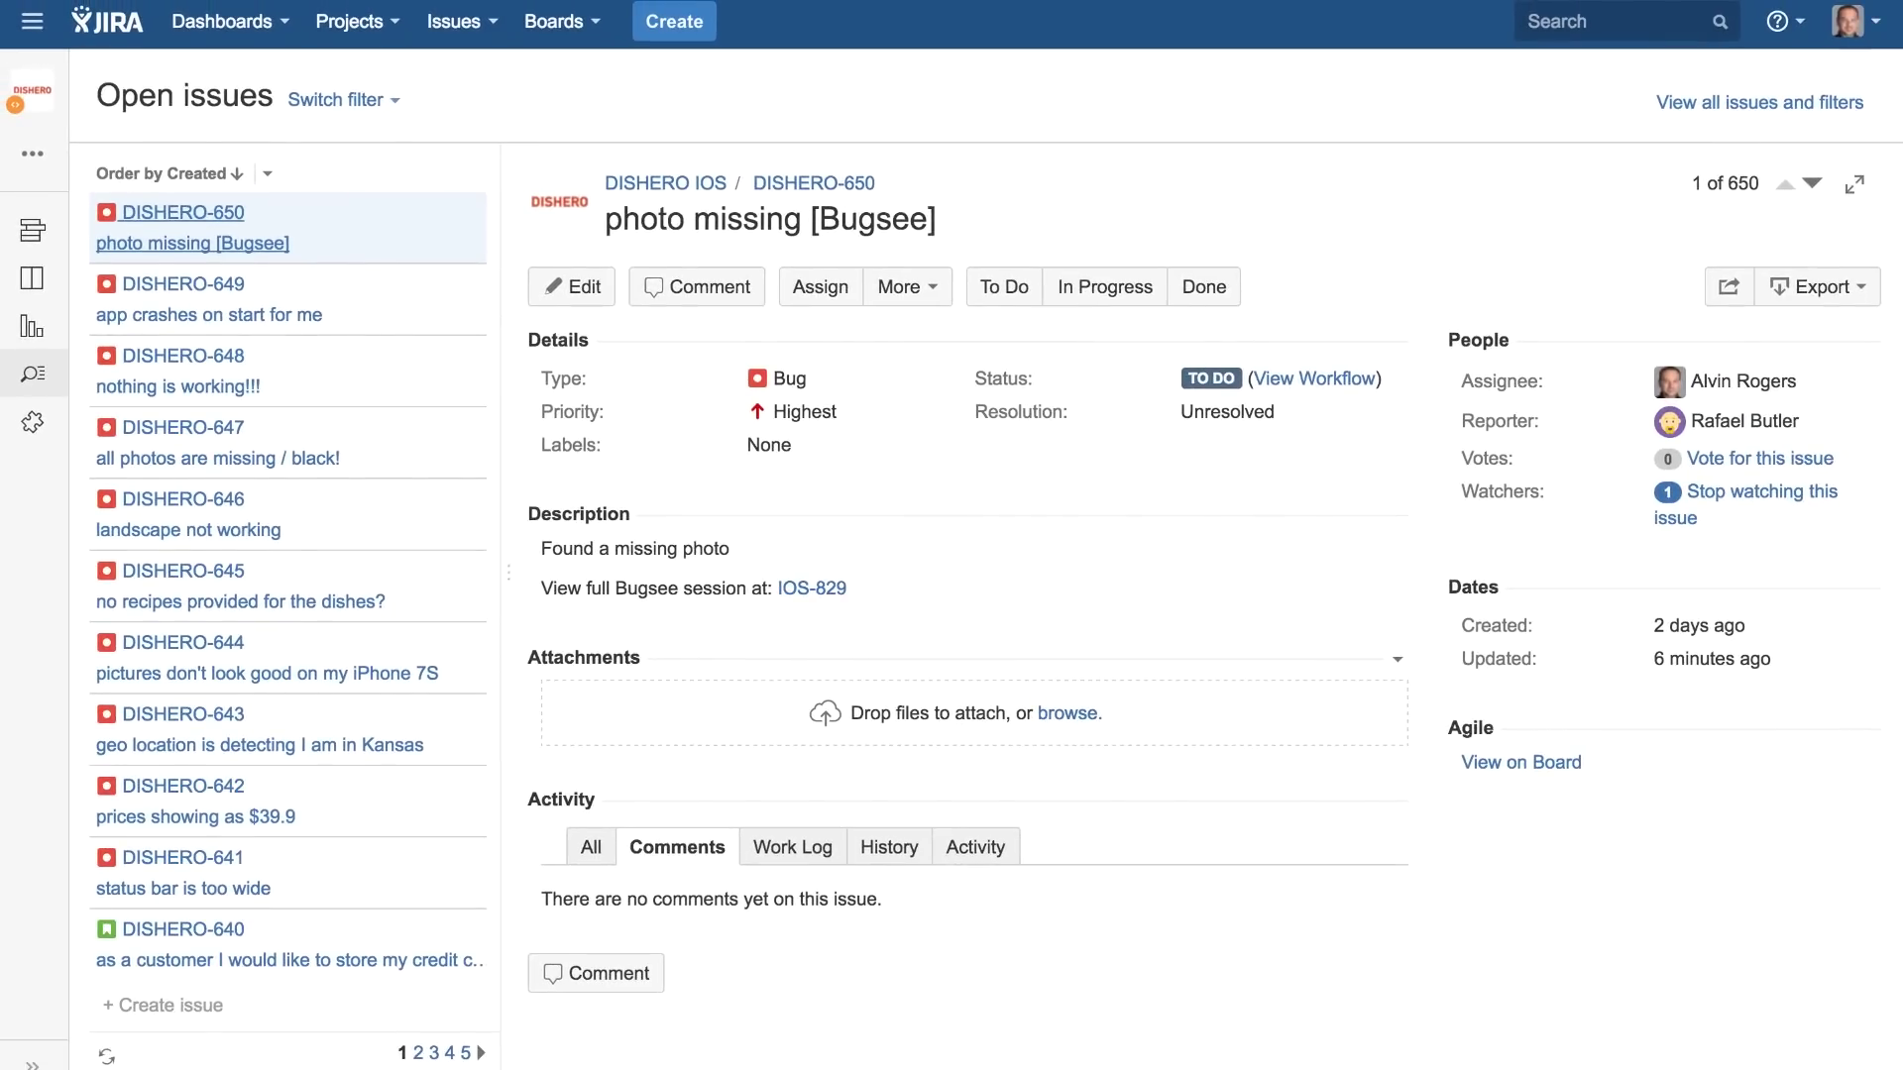
Open the Bugsee session linked as IOS-829 in the issue description.
click(811, 588)
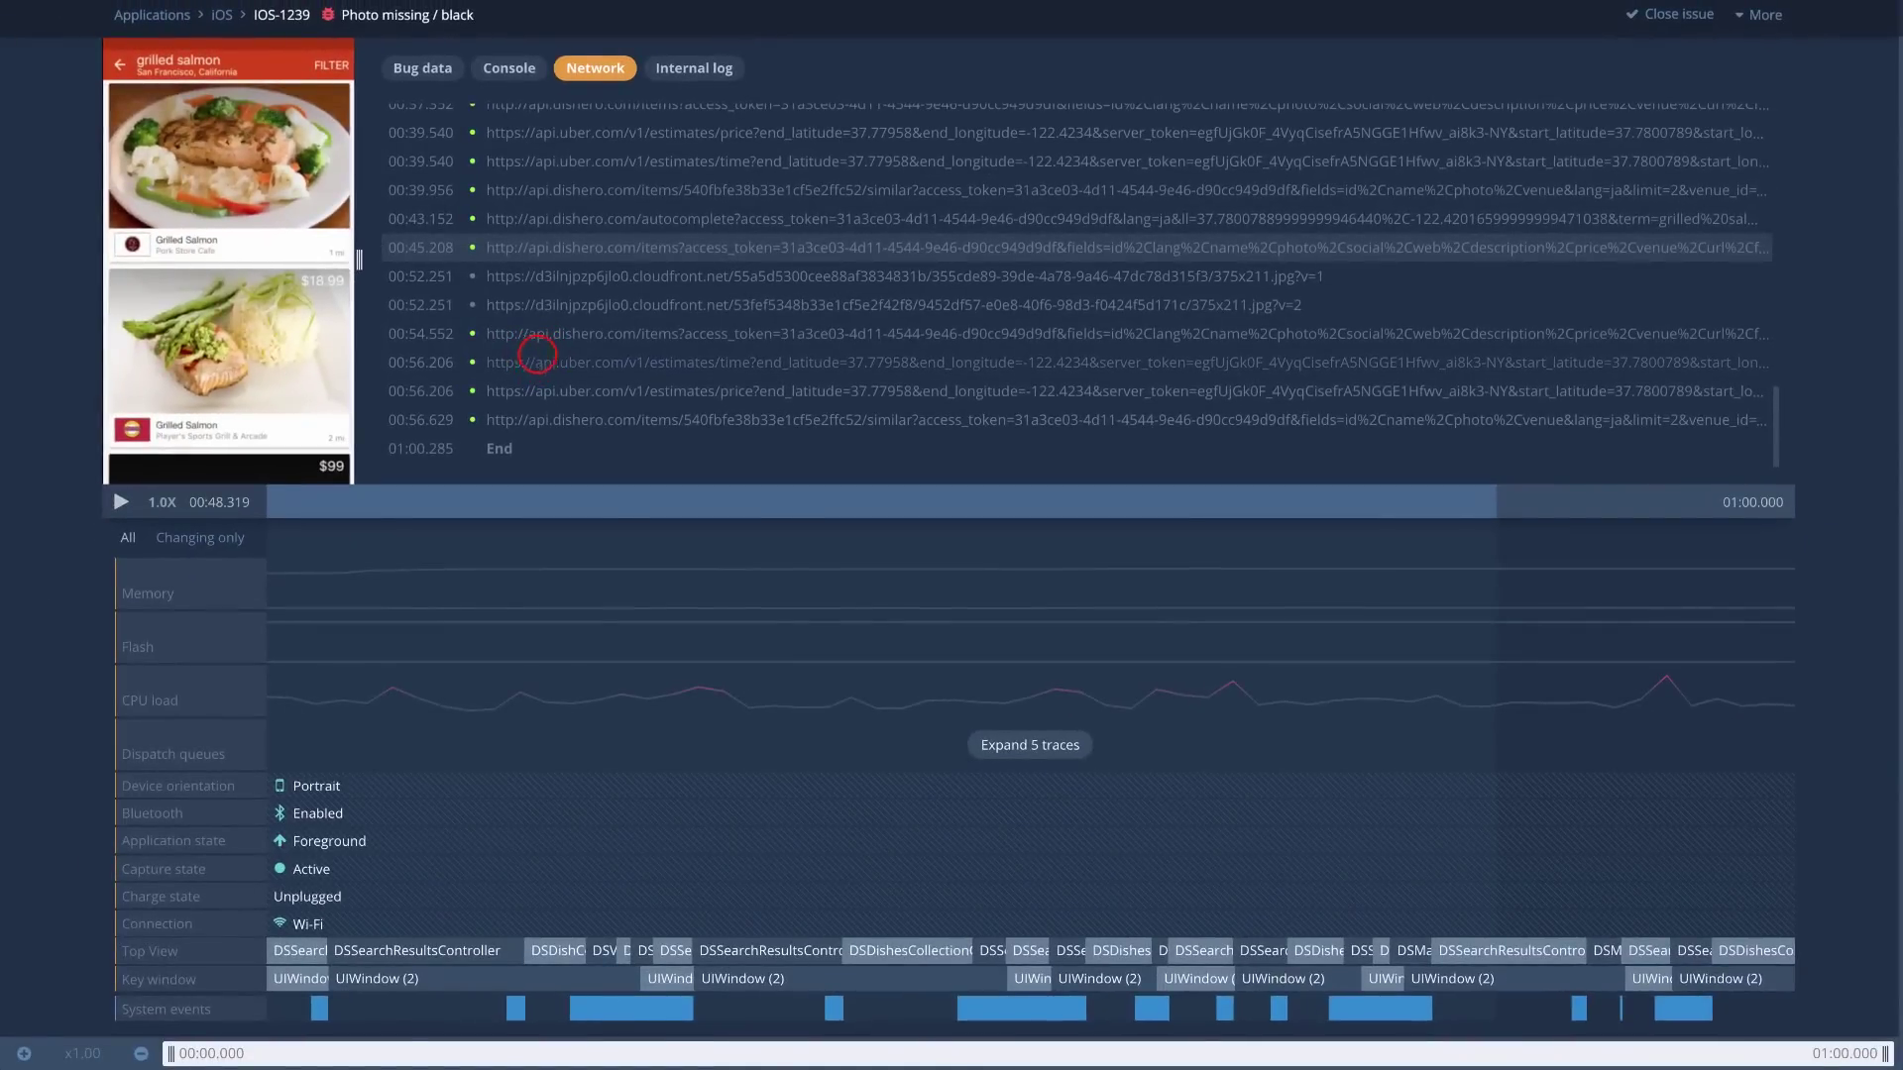
click(536, 357)
click(145, 604)
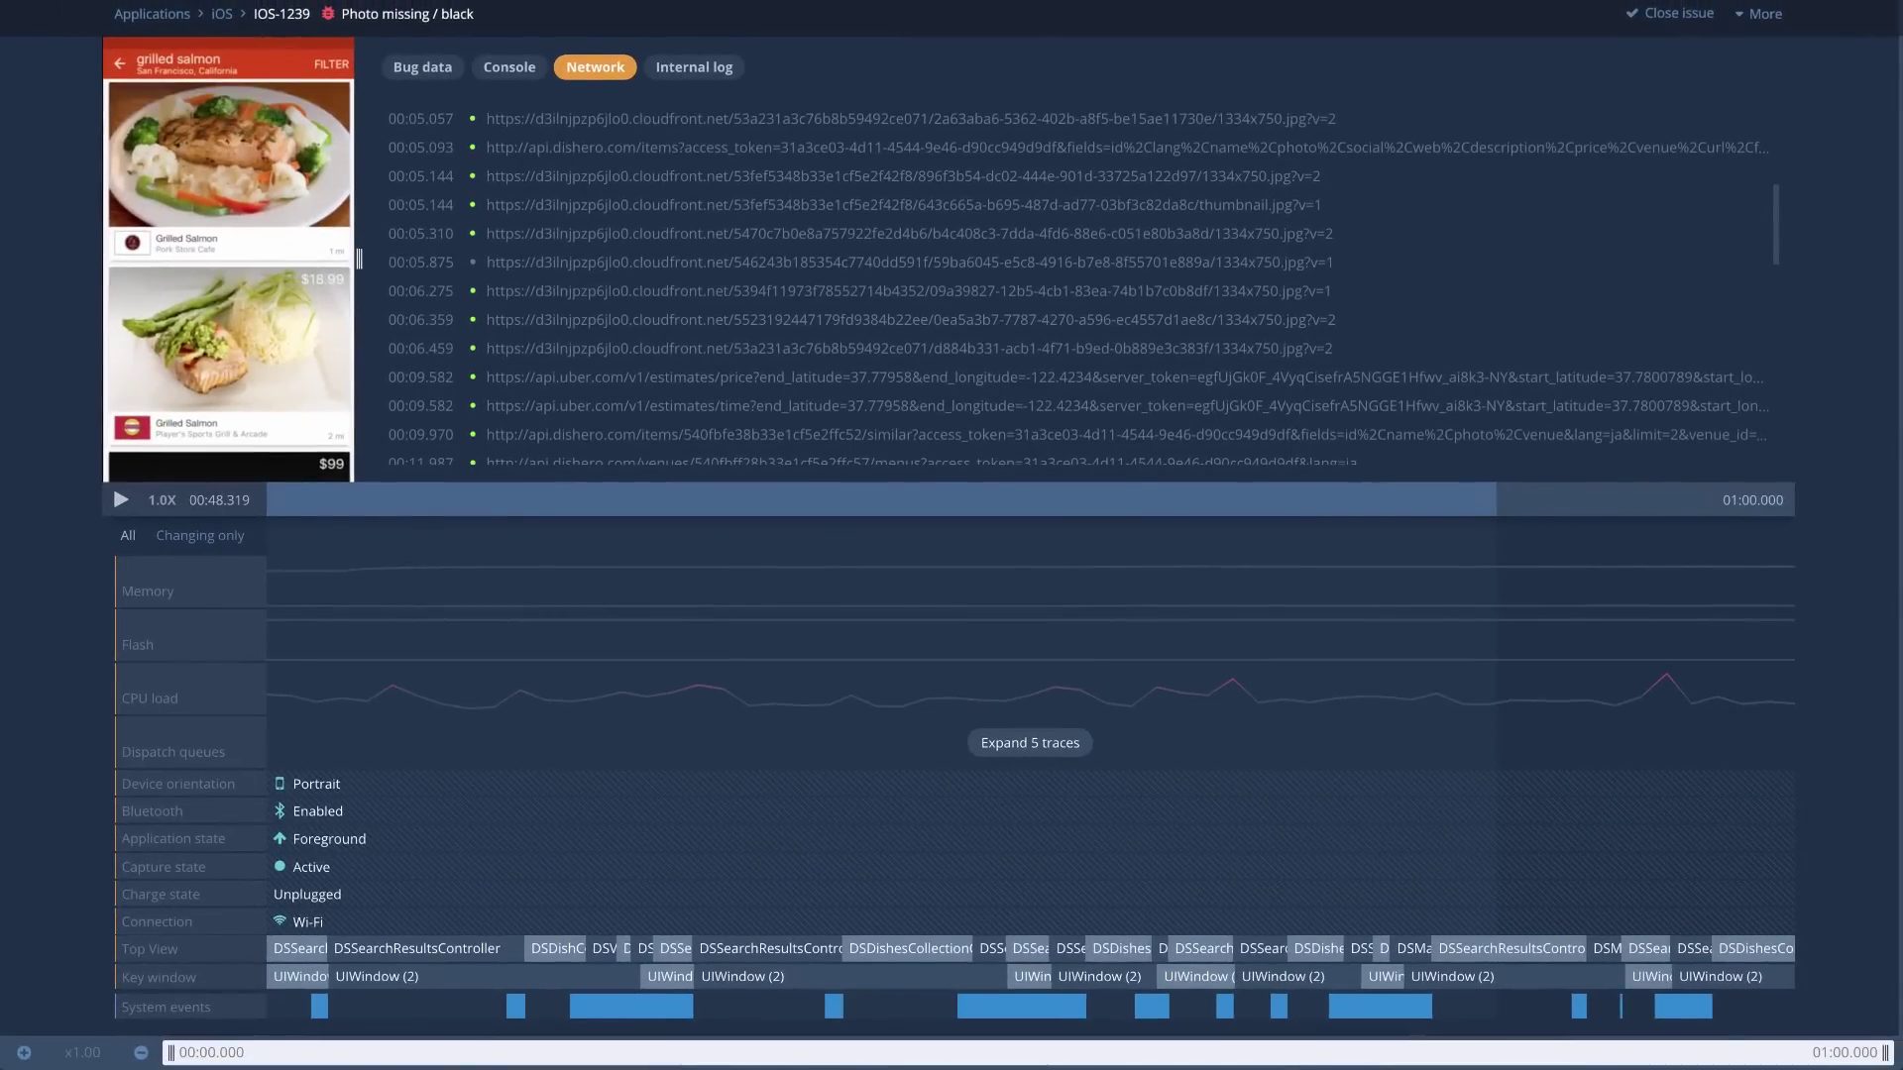
Play the session replay through to 01:00.000 on the Grilled Salmon page.
key(space)
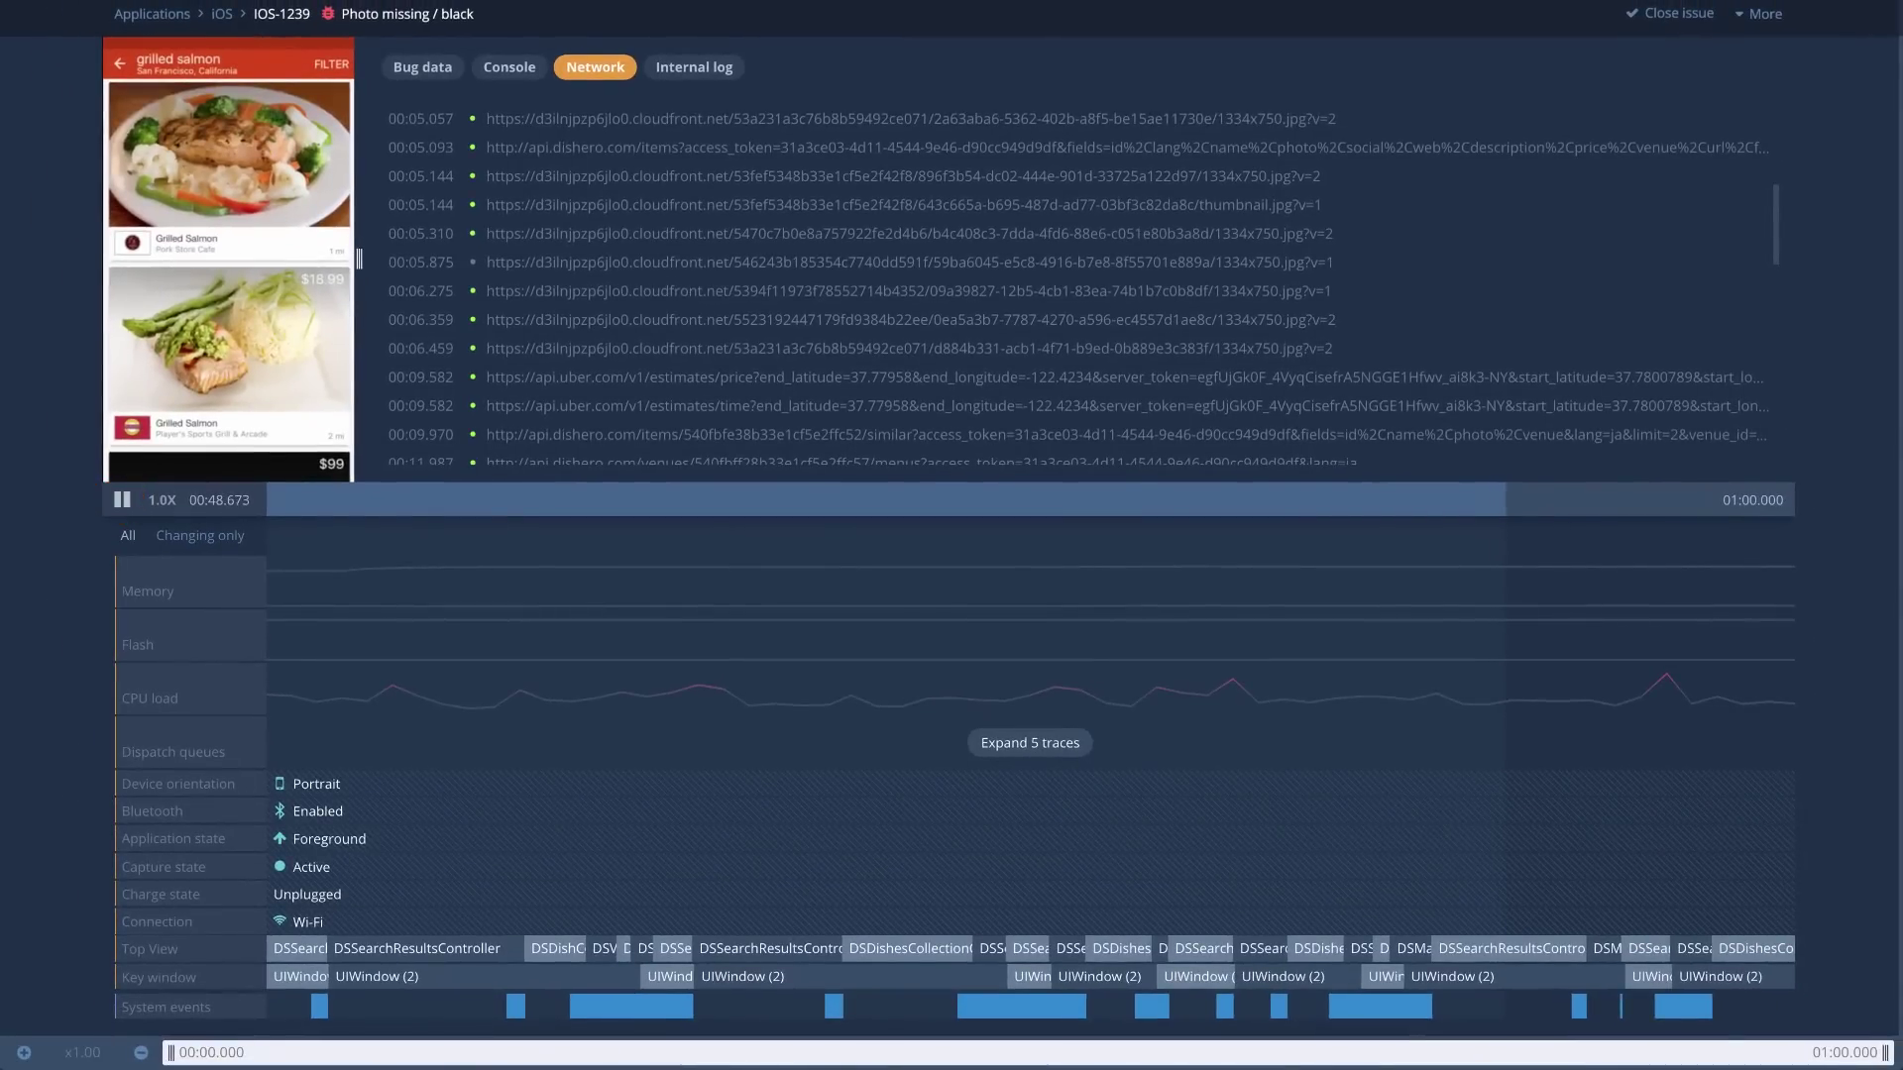